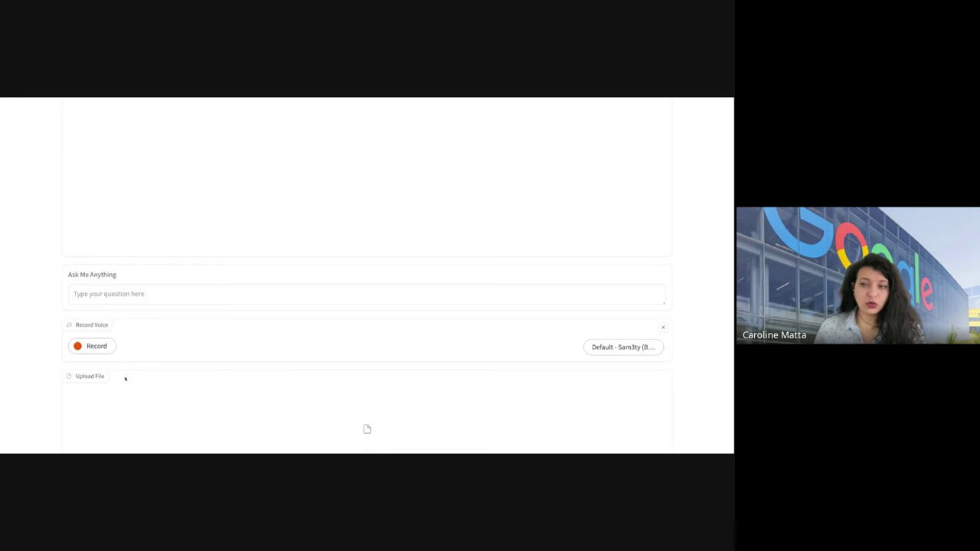
- Upload GCP-architect.png and ask the chatbot "can you briefly explain the architecture in the image ?"
scroll(125, 375, down, 2)
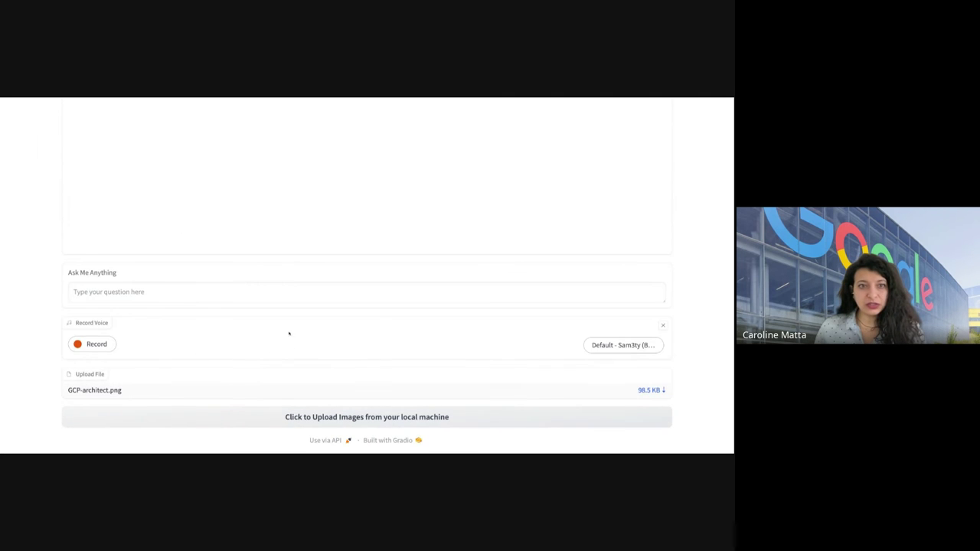
scroll(301, 349, up, 1)
click(221, 342)
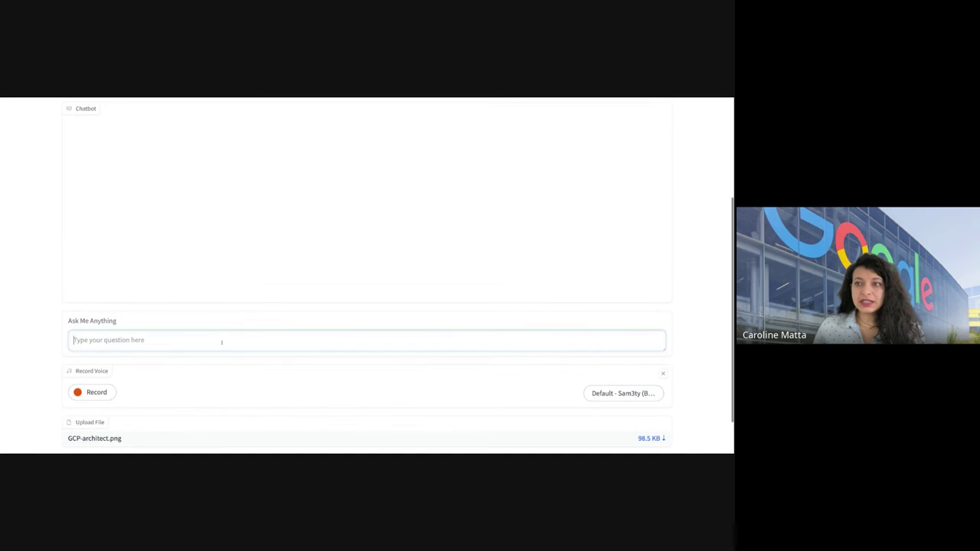
text(can yo)
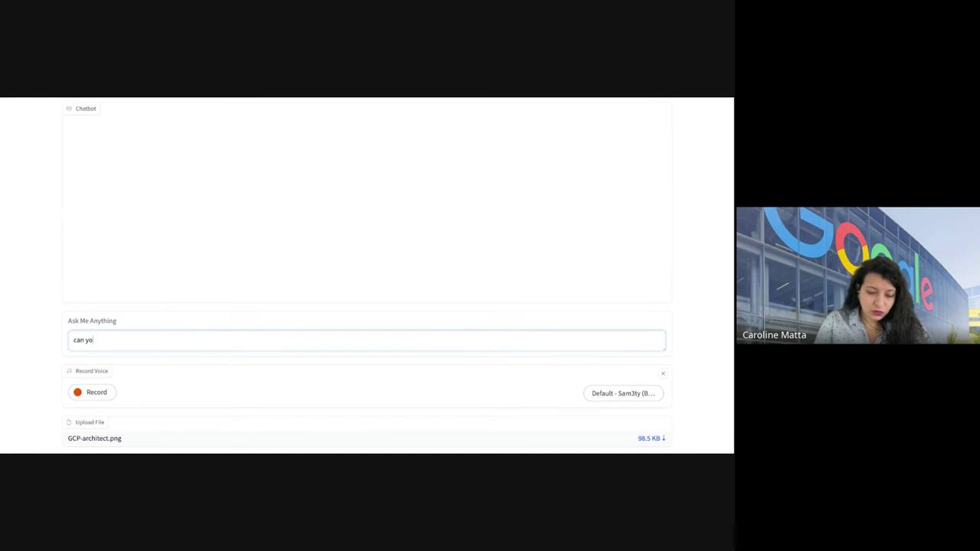
text(u briefl)
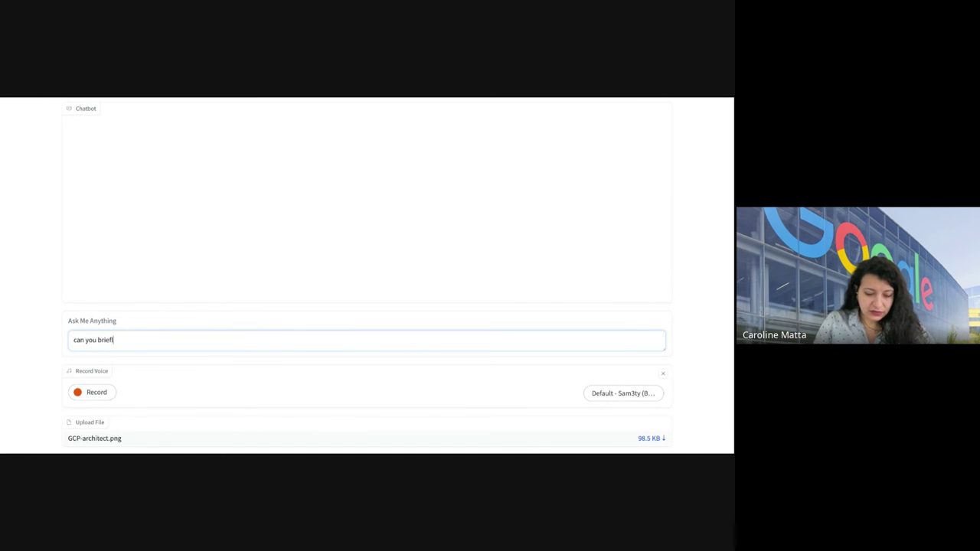
text(y explain th)
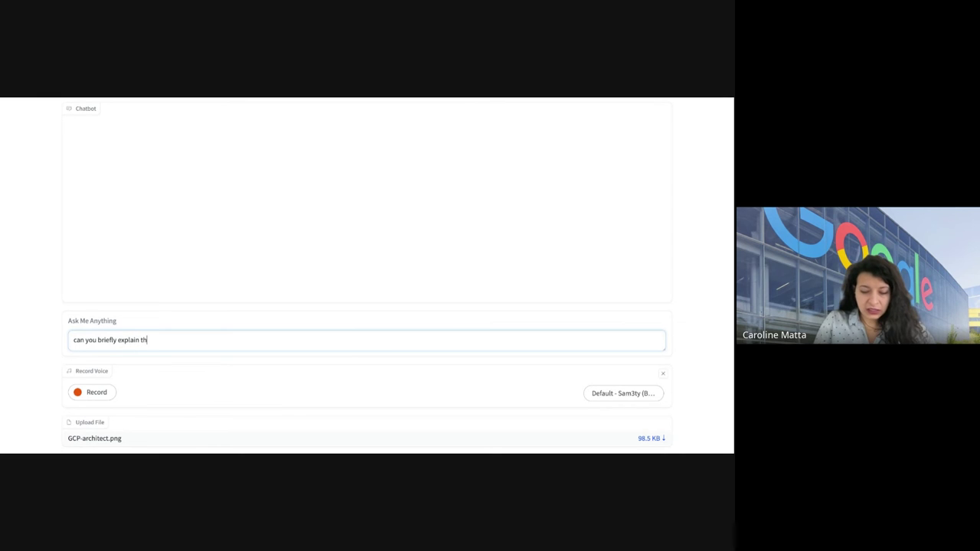
text(e architecure)
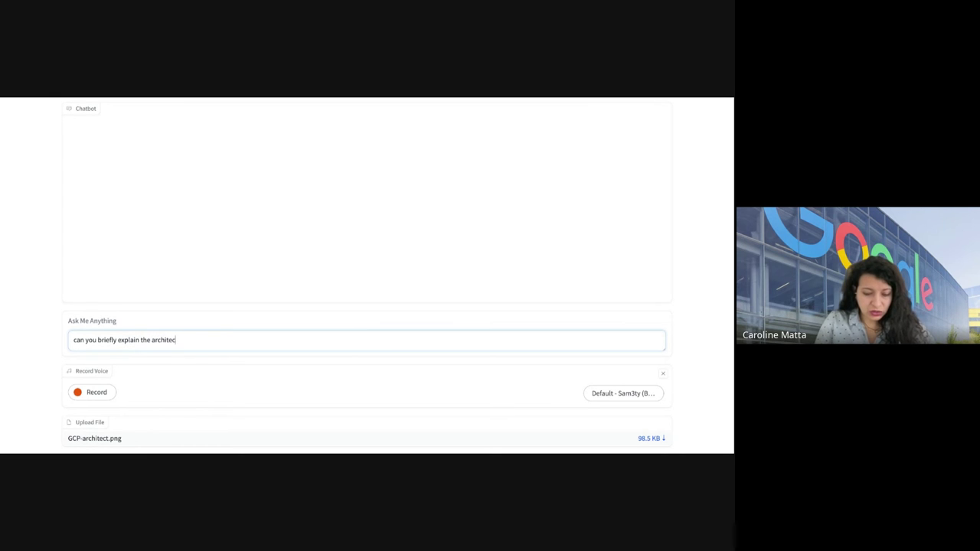
key(BackSpace)
key(BackSpace)
key(BackSpace)
key(BackSpace)
key(BackSpace)
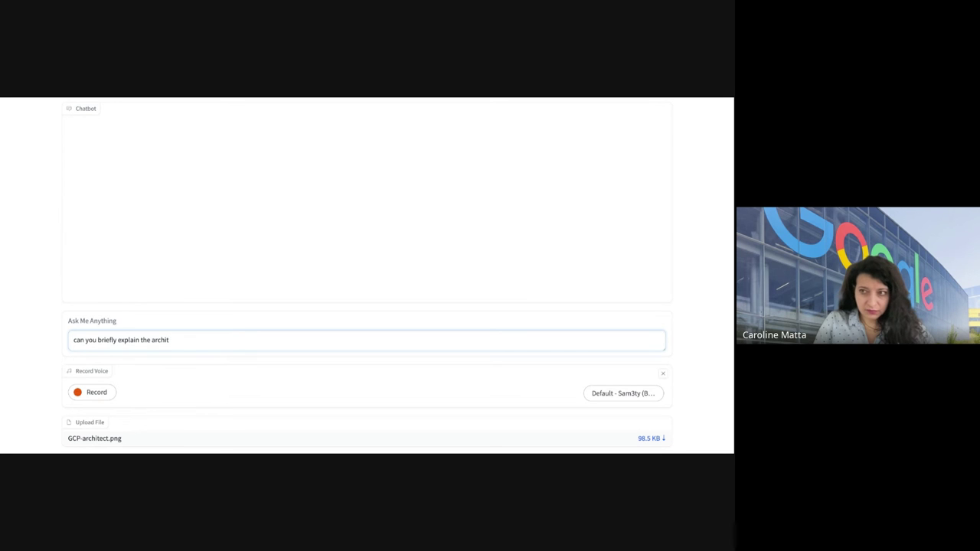
text(cture in the ima)
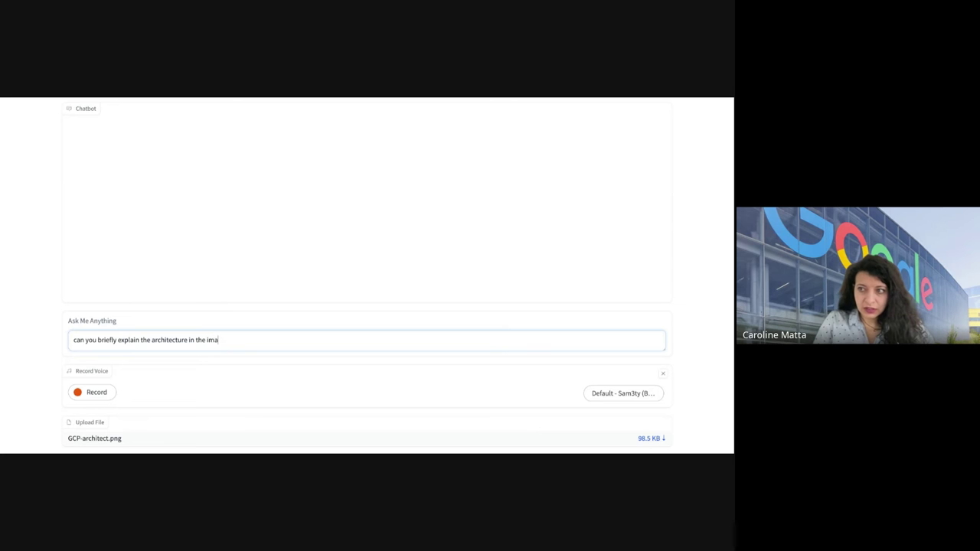
text(ge?)
key(Return)
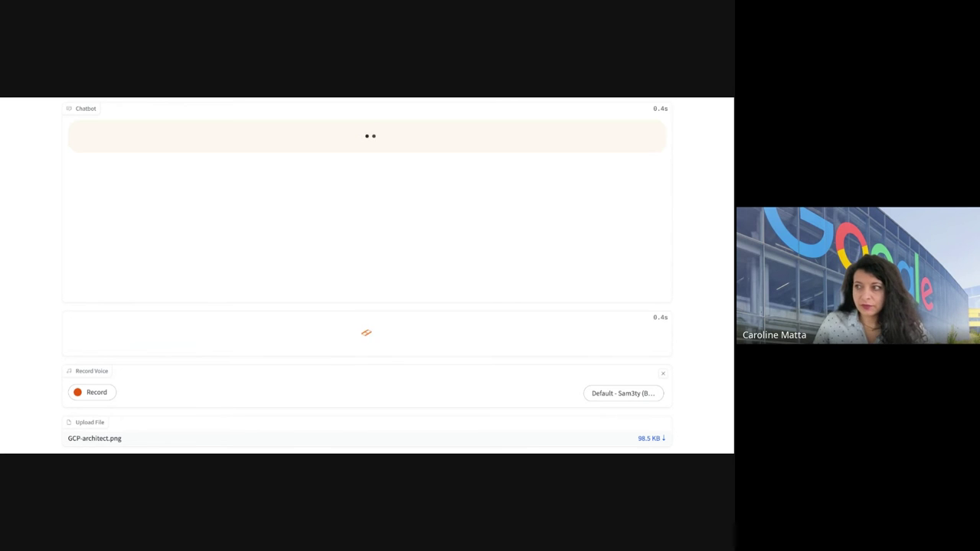
- Read the chatbot's answer about the architecture shown in the uploaded image
scroll(289, 311, up, 3)
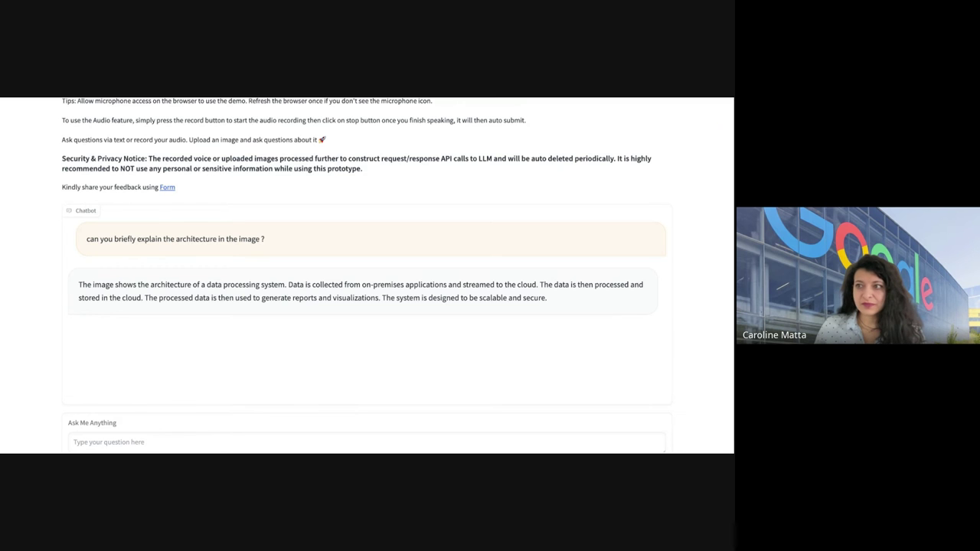
scroll(367, 273, up, 1)
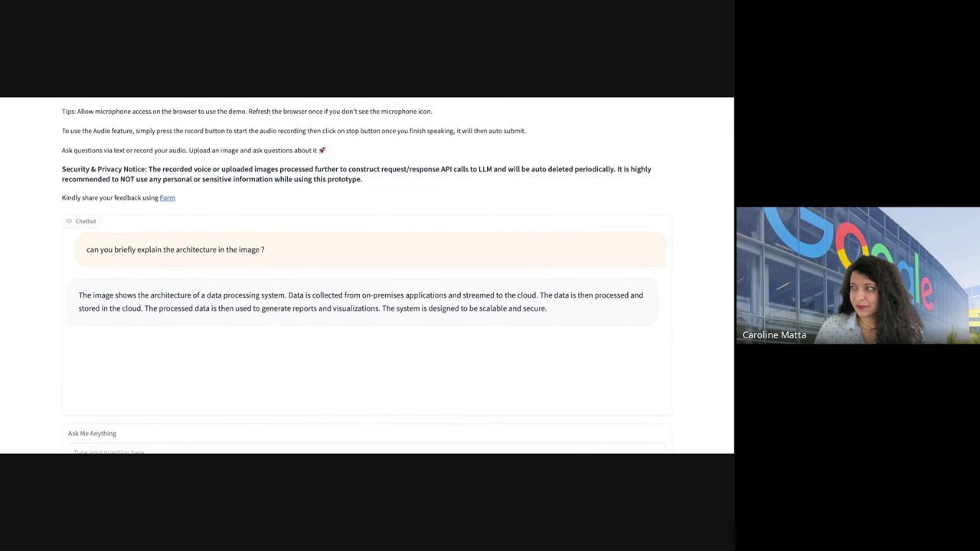
scroll(368, 276, down, 3)
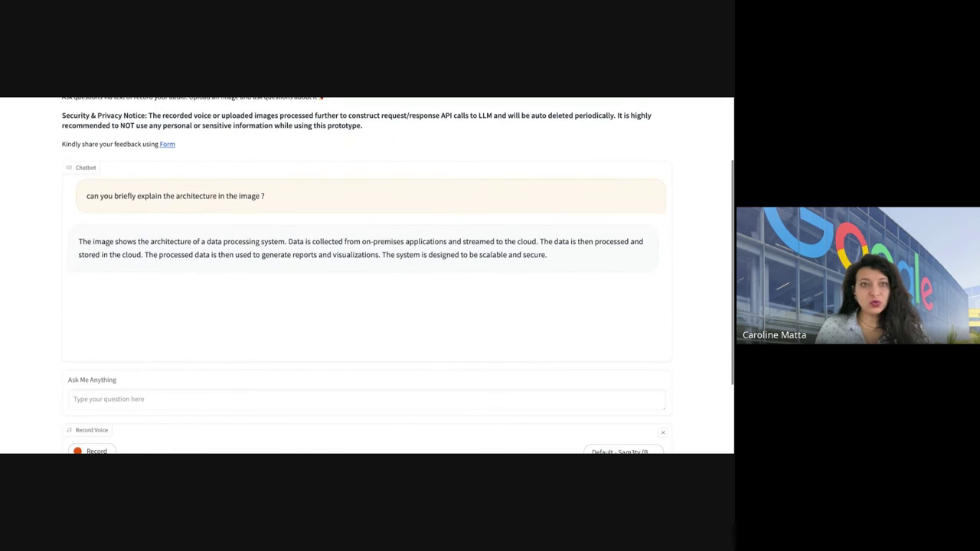
scroll(367, 276, down, 2)
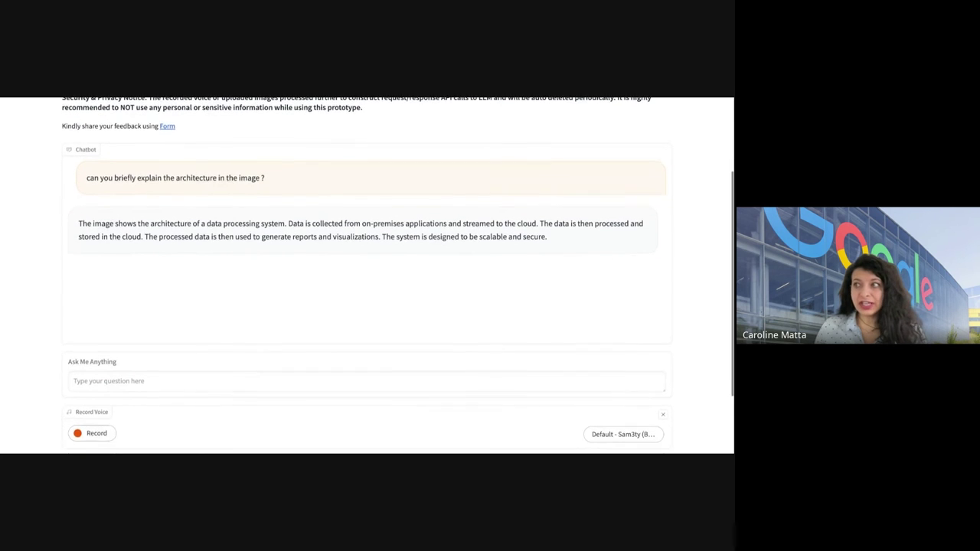
scroll(368, 276, down, 1)
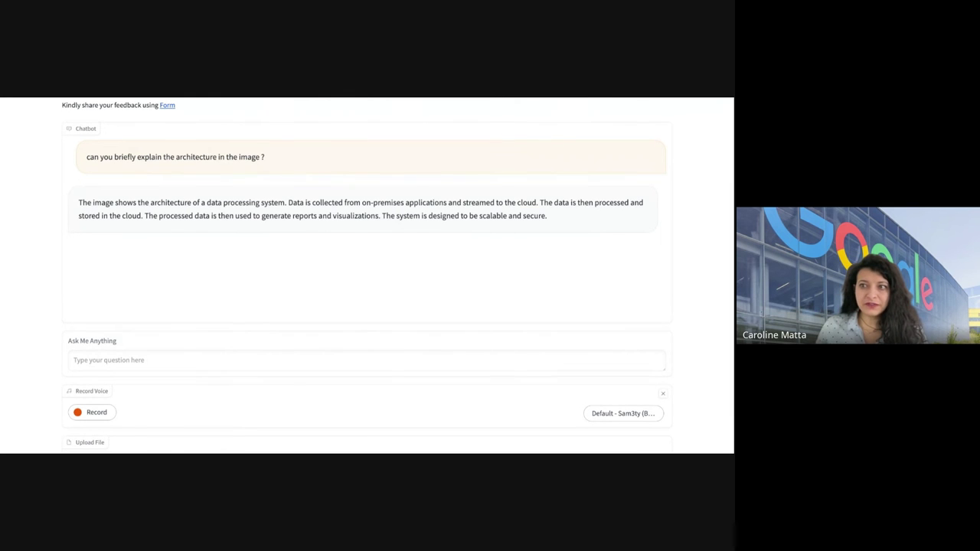
scroll(367, 276, down, 2)
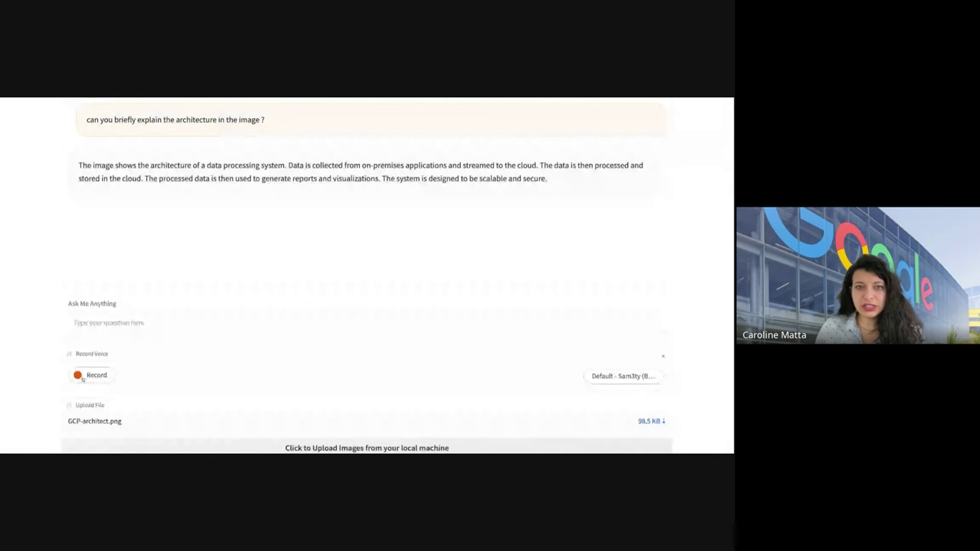
scroll(122, 357, down, 2)
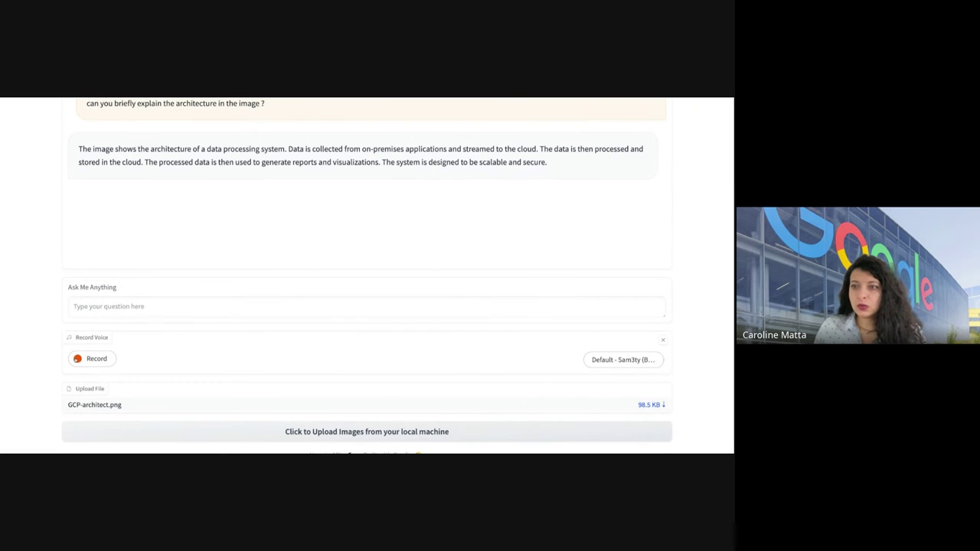
- Record and submit the spoken question "What are the use of Google Cloud root balancing?" and read the chatbot's answer
click(96, 360)
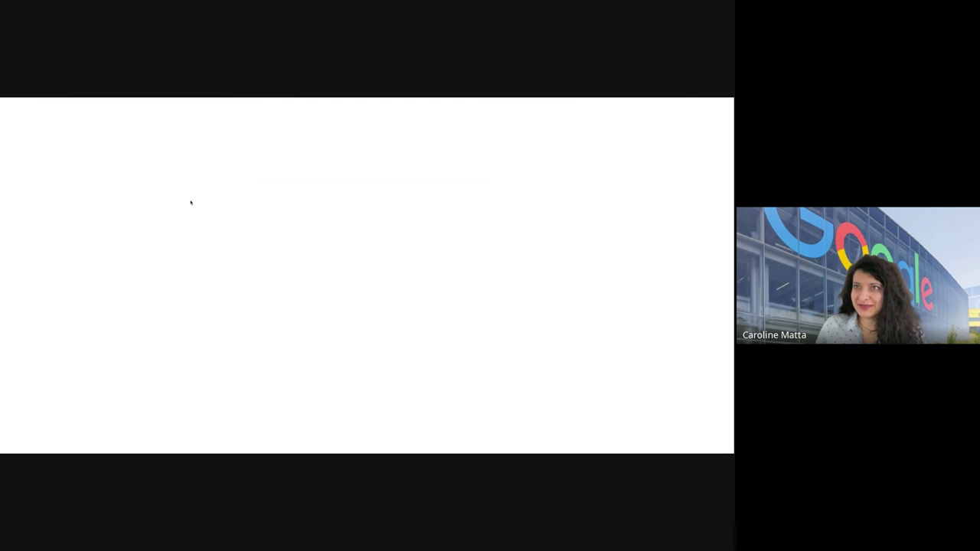
scroll(330, 317, down, 5)
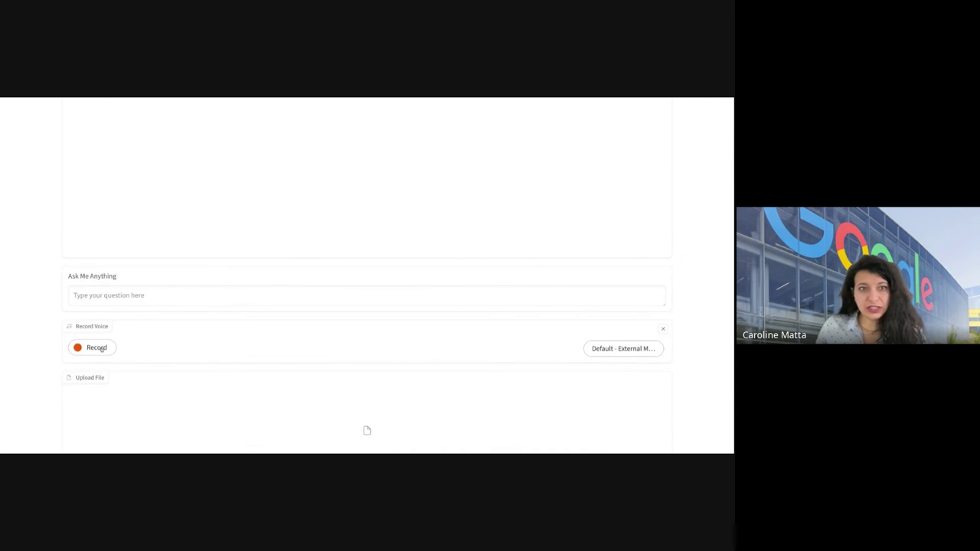
click(96, 349)
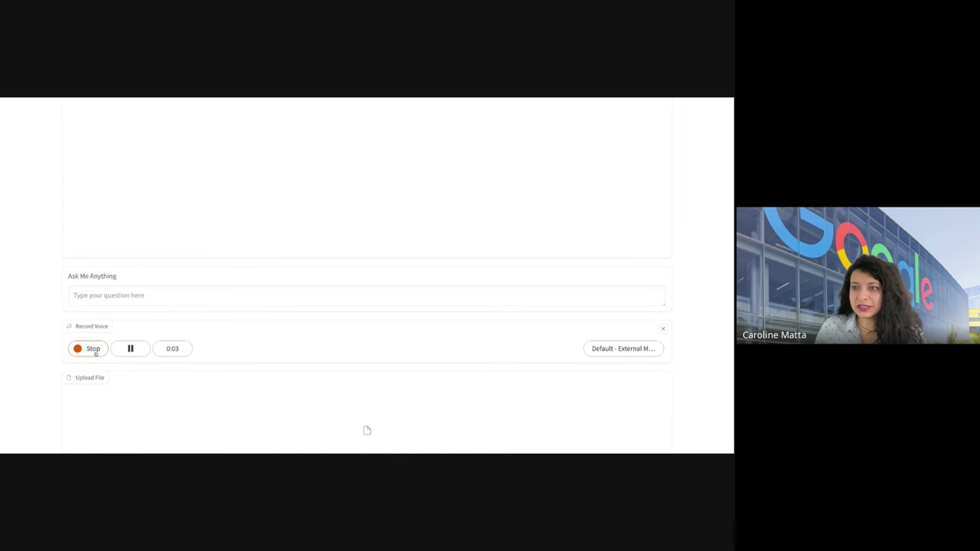
click(96, 351)
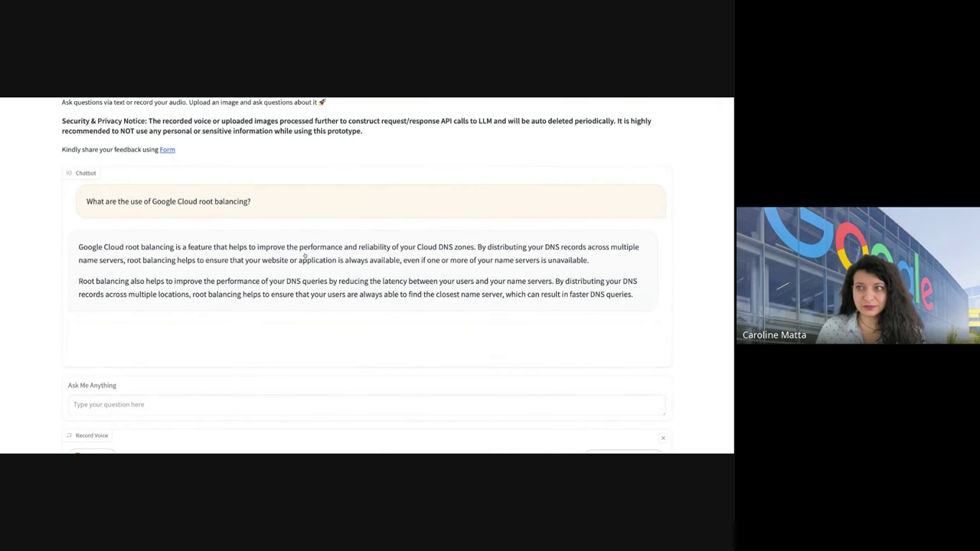
scroll(305, 265, down, 1)
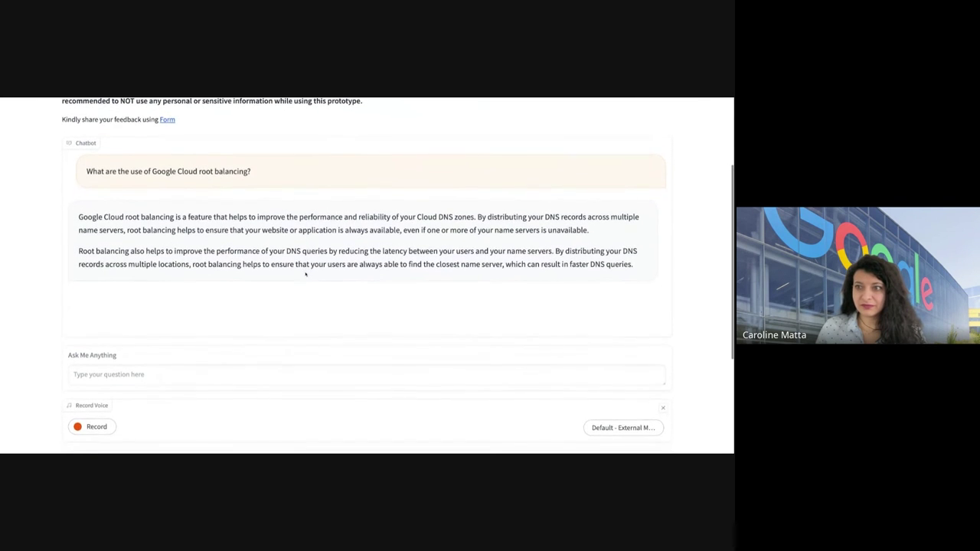
scroll(306, 274, down, 1)
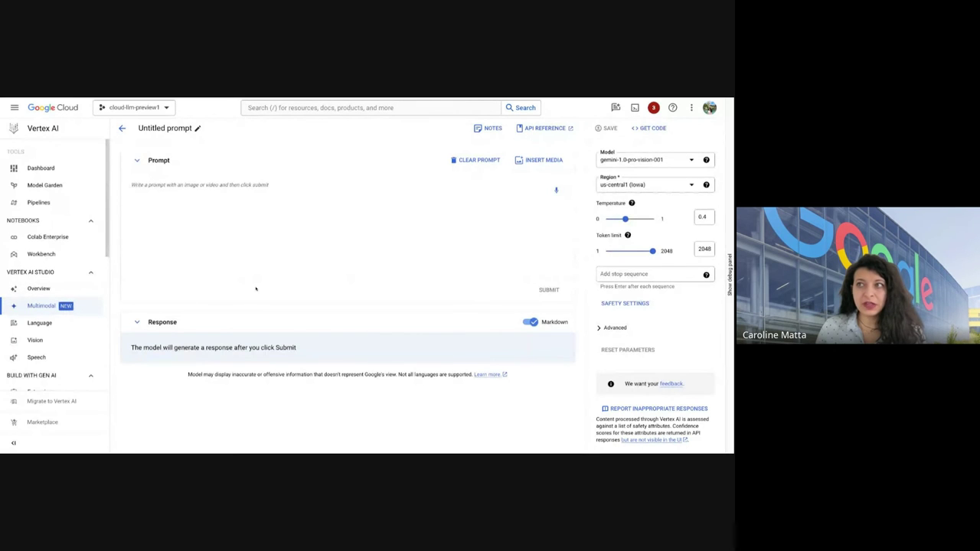
- Switch to the Vertex AI multimodal prompt, insert the living room image and check it enlarged
click(227, 238)
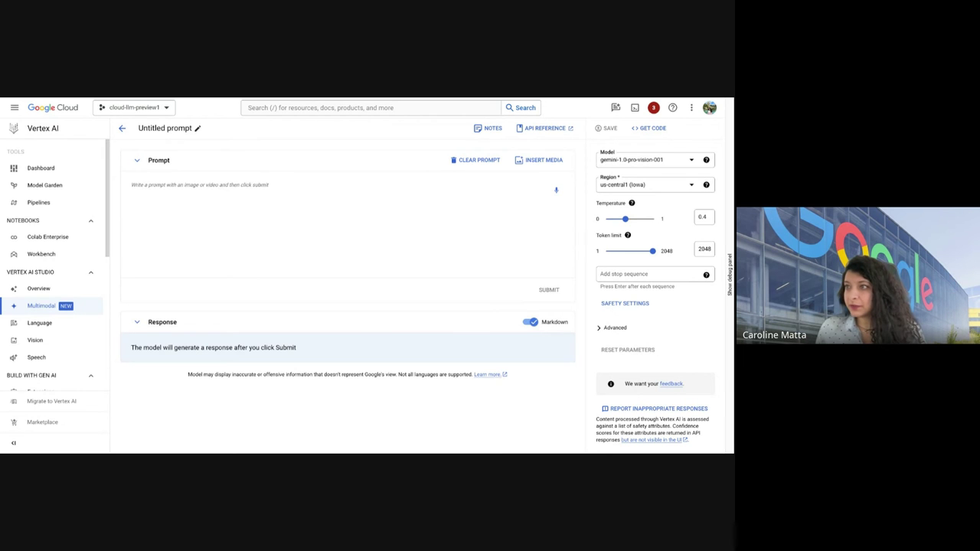
key(ctrl+v)
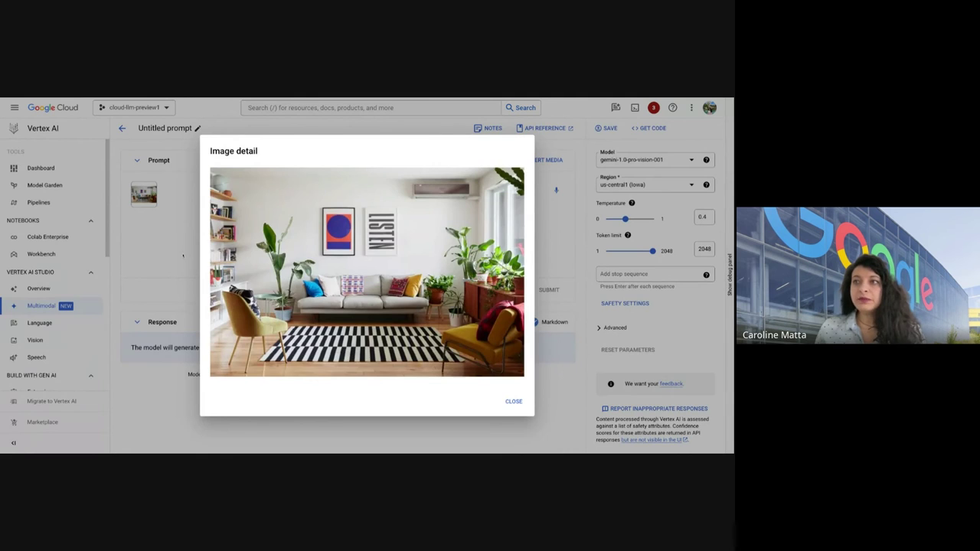
click(183, 256)
- Enter the prompt text "this is my living room and I would like to choose one of the coffee table that match the style"
text(in)
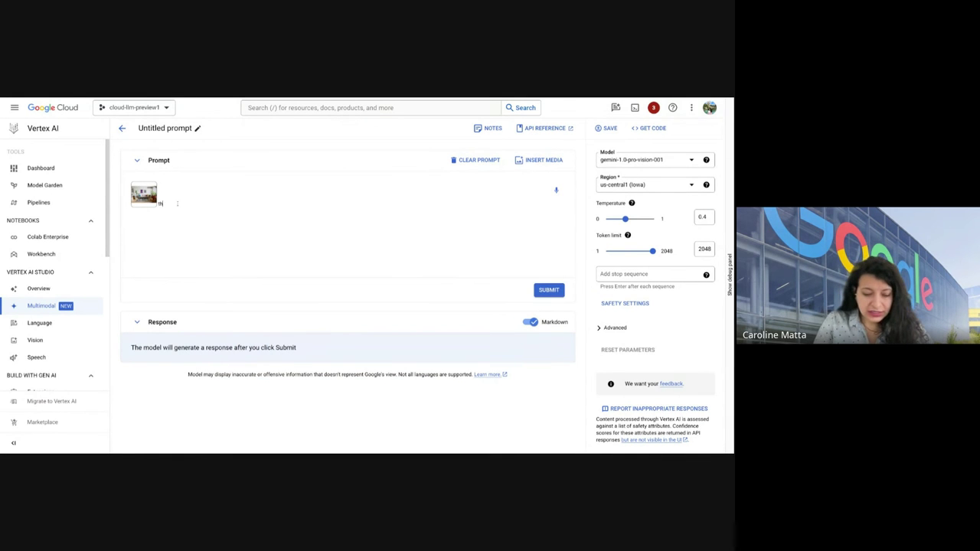
text(s my living room)
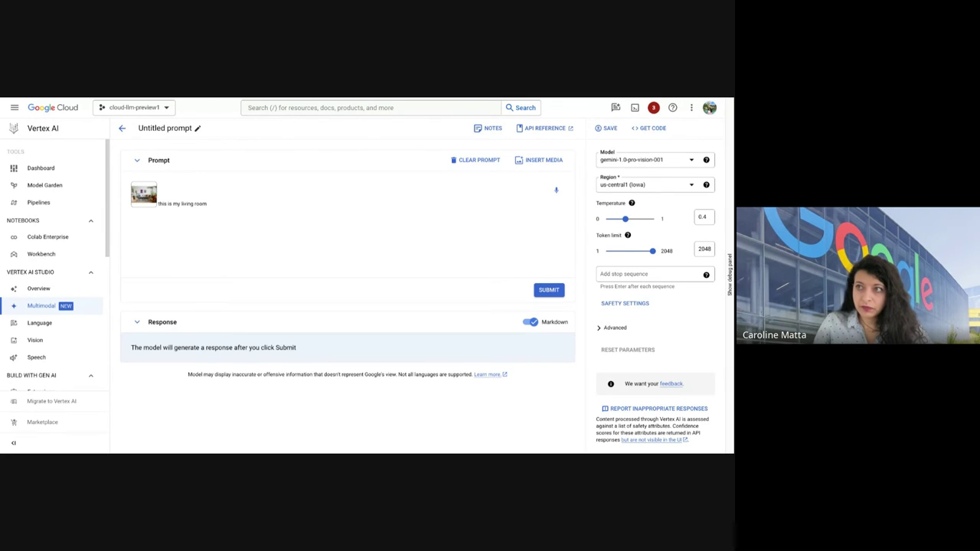
text( and)
text(I wou)
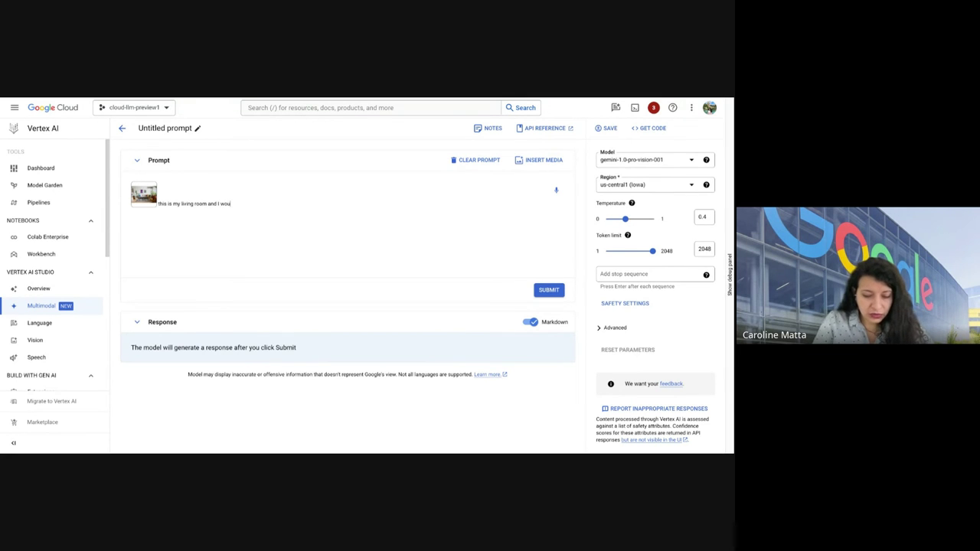
text(ld like to choose one)
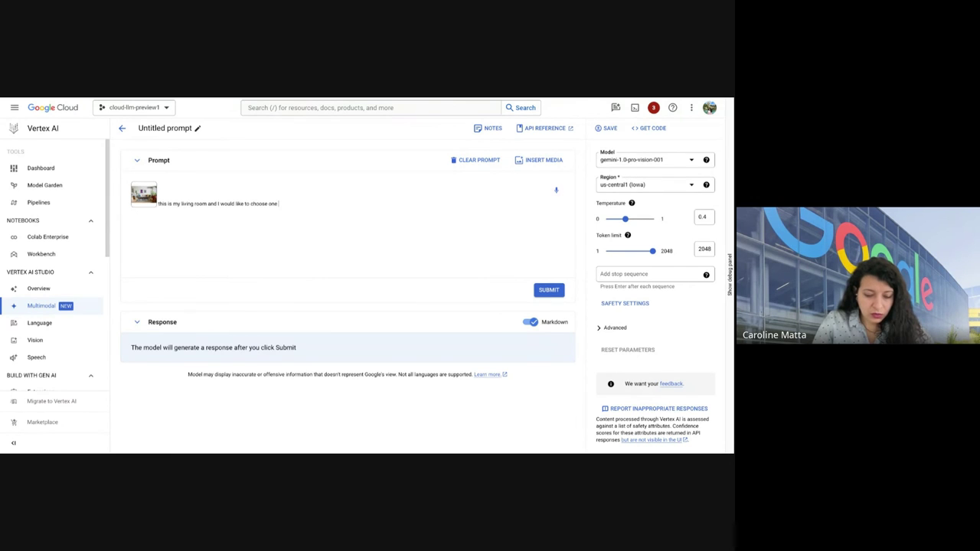
text( of the coffee)
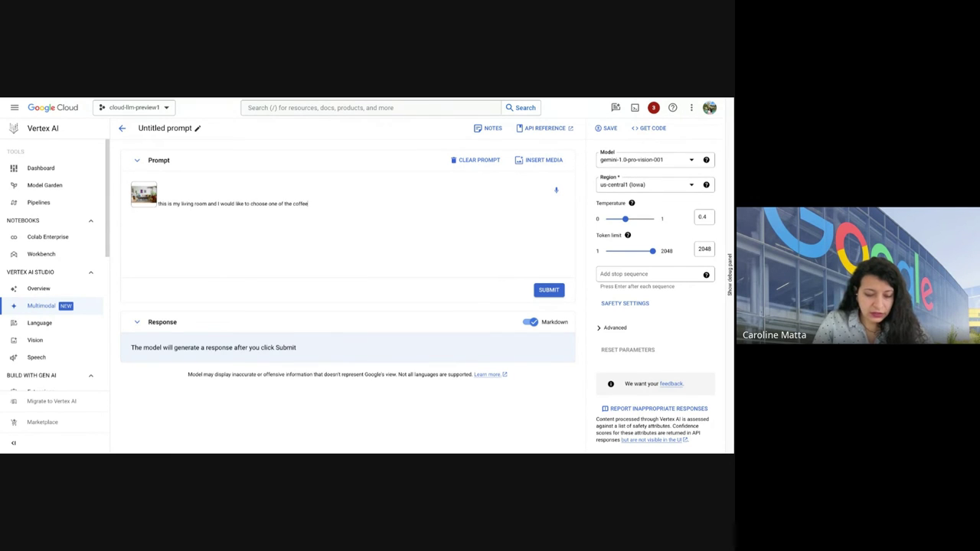
text( tabel that match the style)
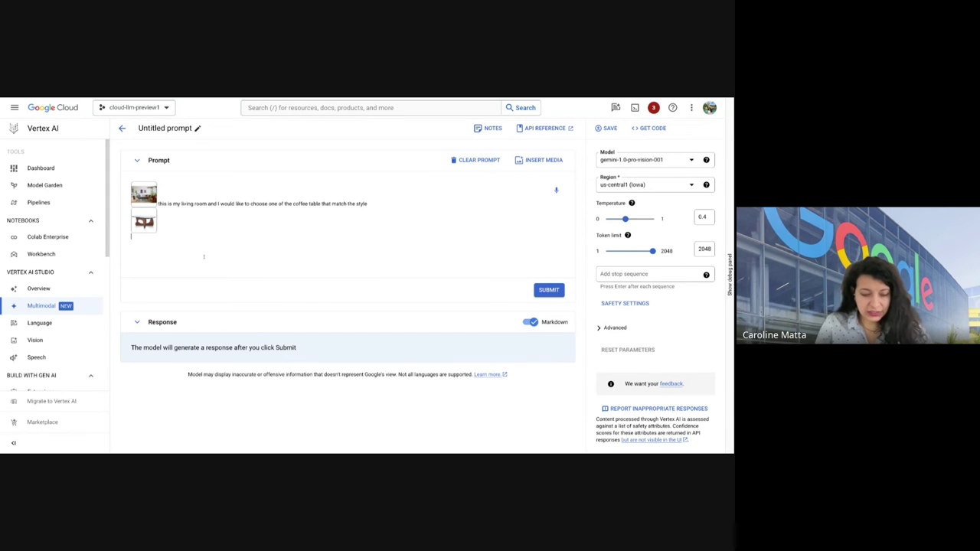
- Add the glass-top coffee table image to the prompt with the text "This is the first coffee table" and view it enlarged
text(his is the first co)
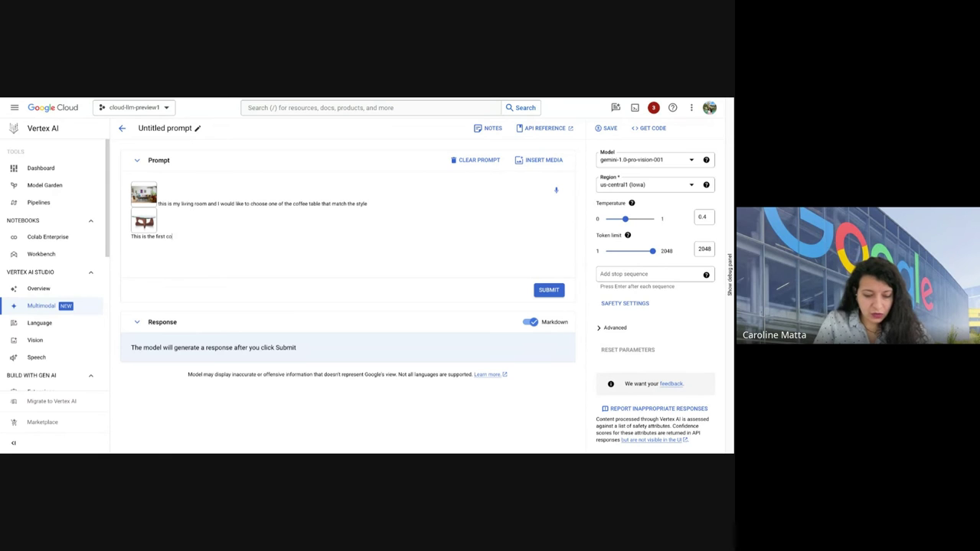
text(ffee table)
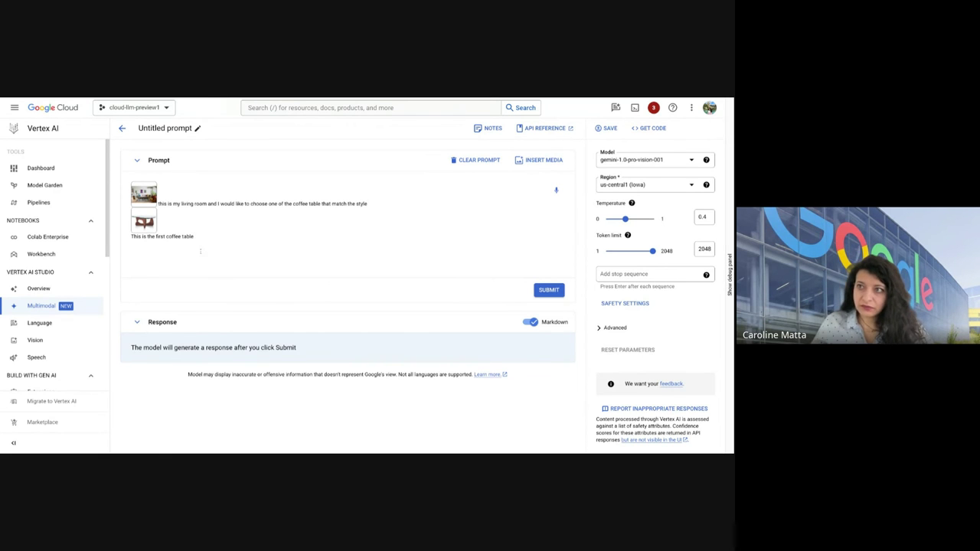
click(141, 223)
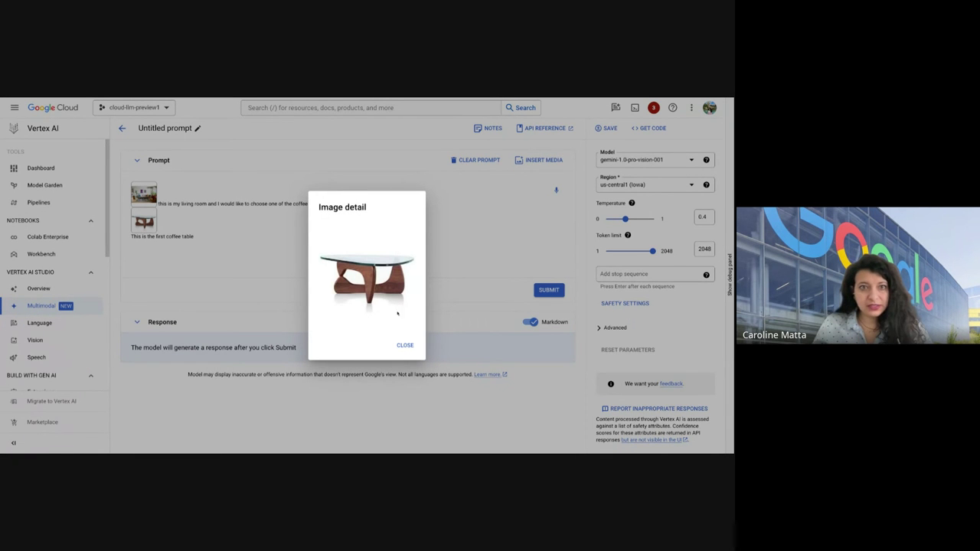
click(404, 345)
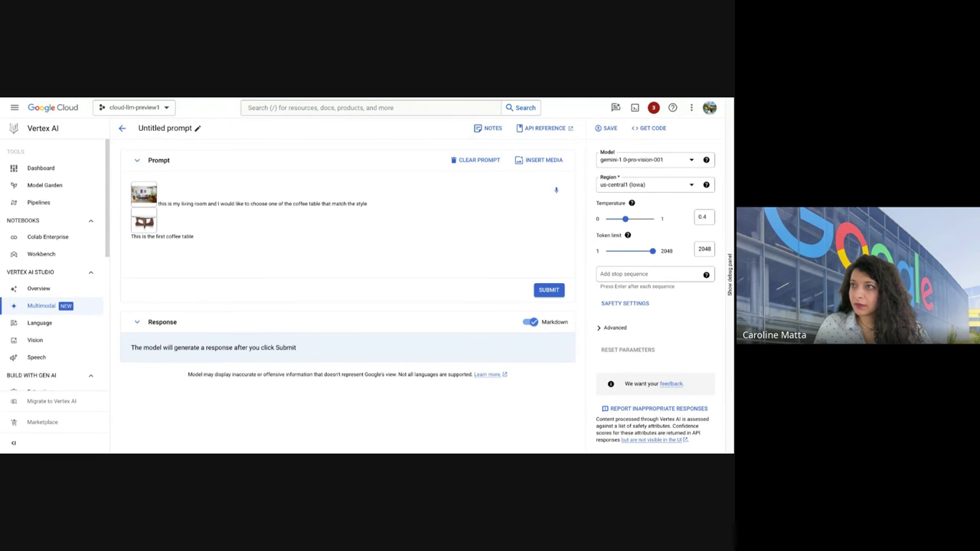
- Add the image of the nested round wooden coffee tables to the prompt with the text "This is the second coffee table"
click(143, 222)
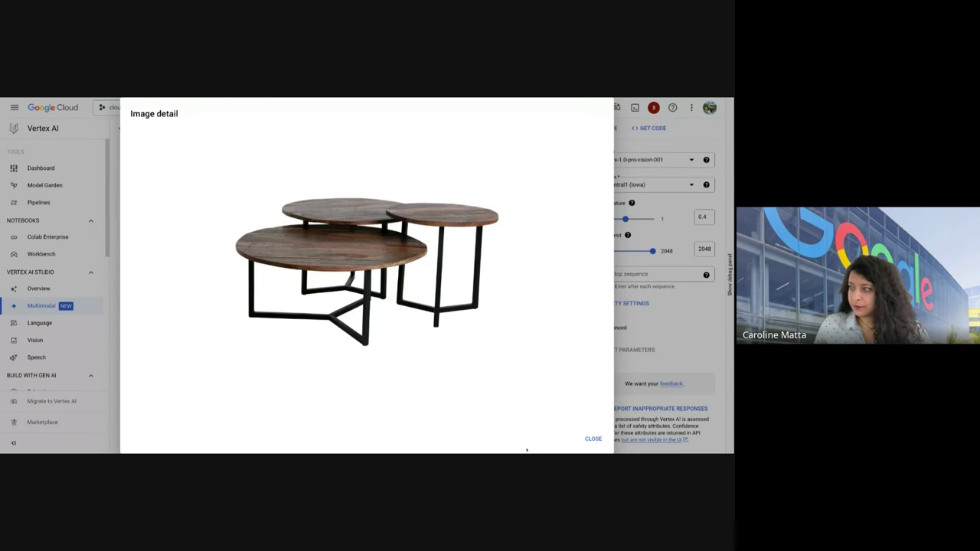
click(594, 438)
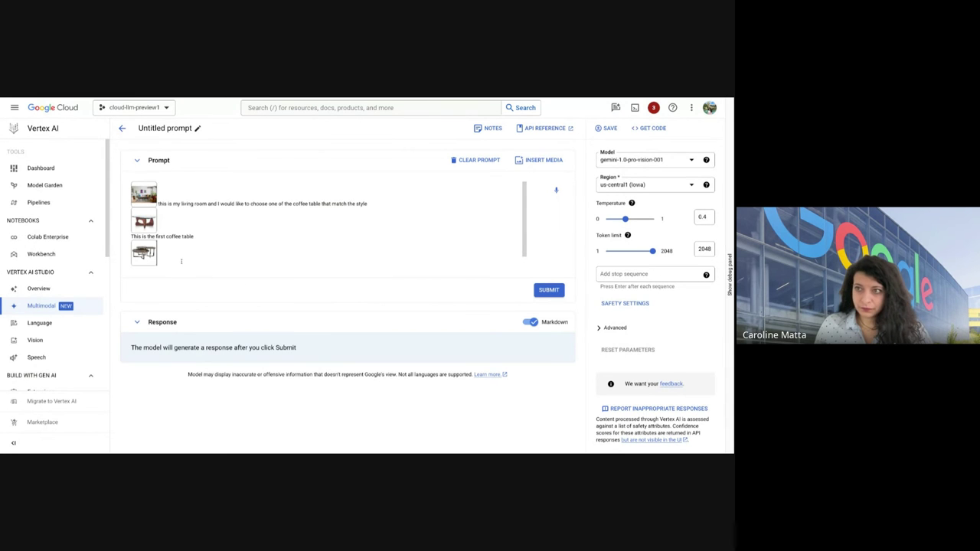
scroll(183, 260, down, 1)
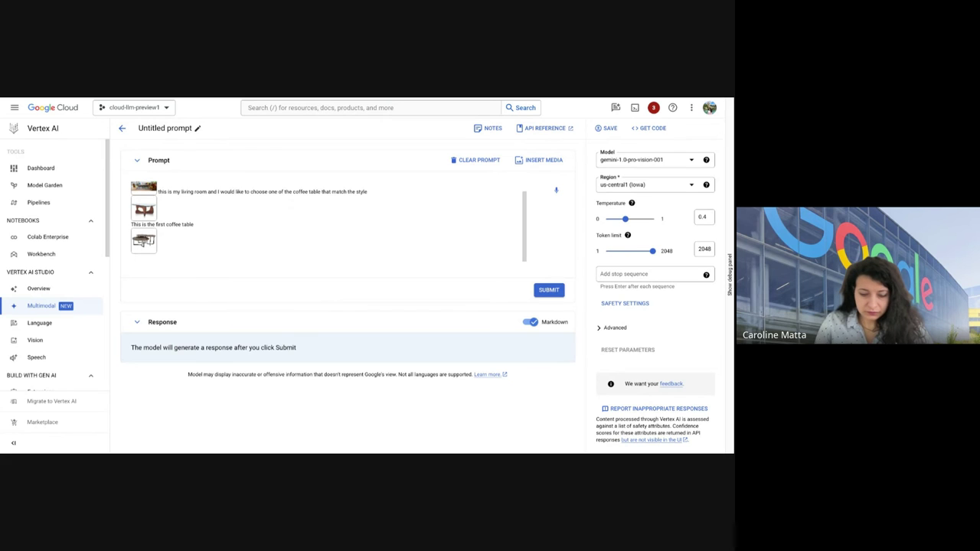
text(his is)
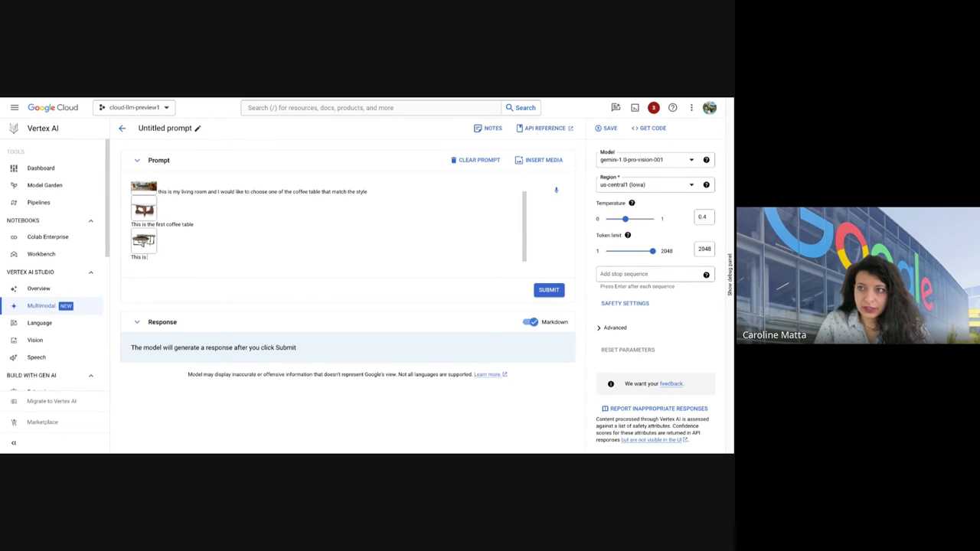
text( the second)
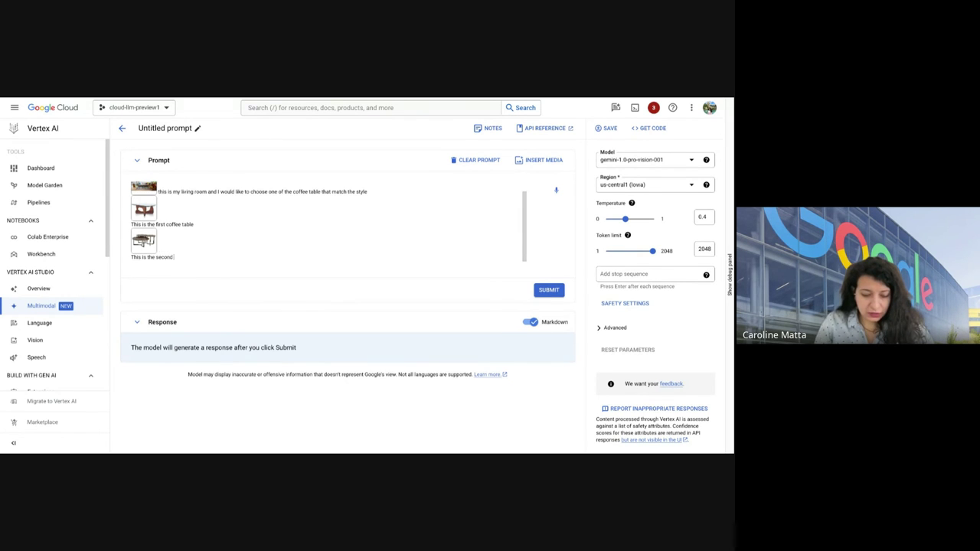
text( coffee table)
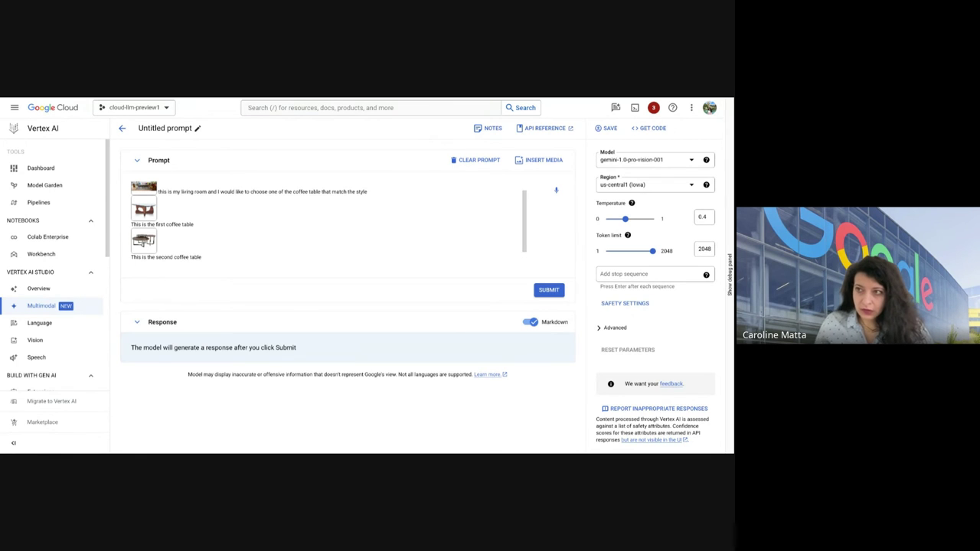
- Add the question "Can you help me choose which coffee table image match my living room image style" on a new line of the prompt
key(Return)
text(Can you help me)
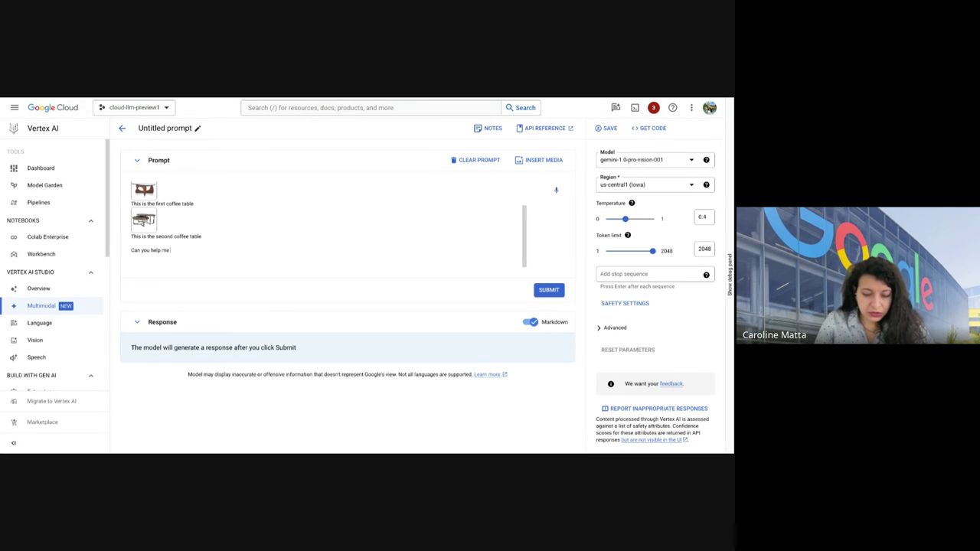
text( choose which)
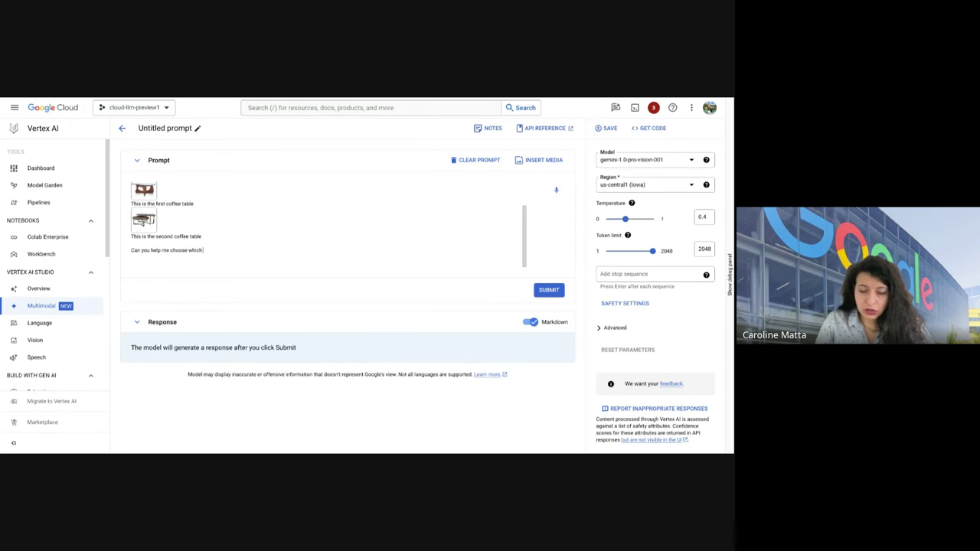
text( coffee table )
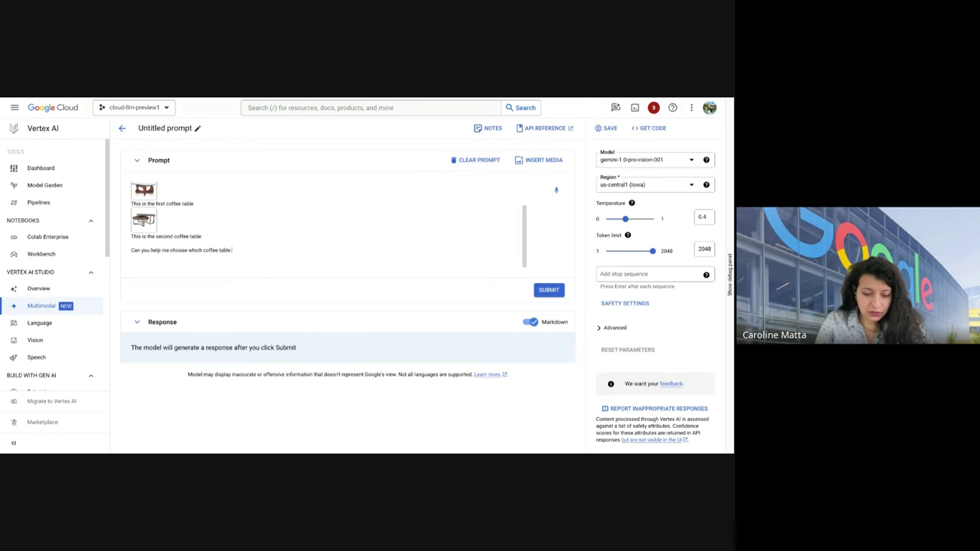
text(match my li)
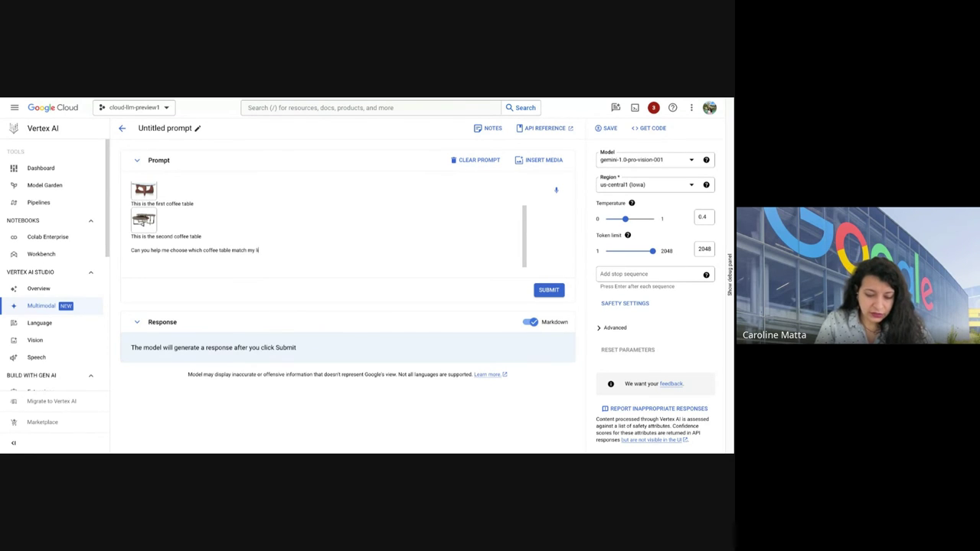
text(ving room)
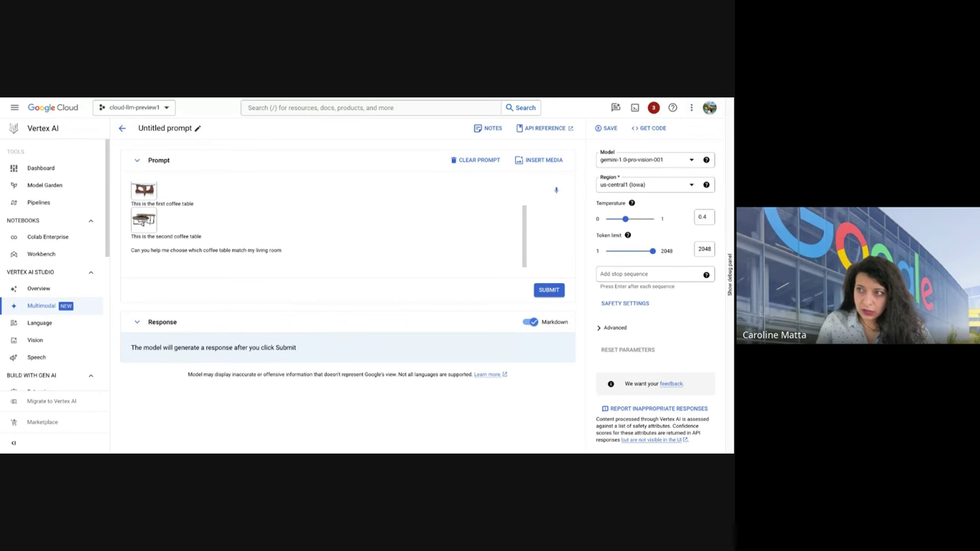
text( style)
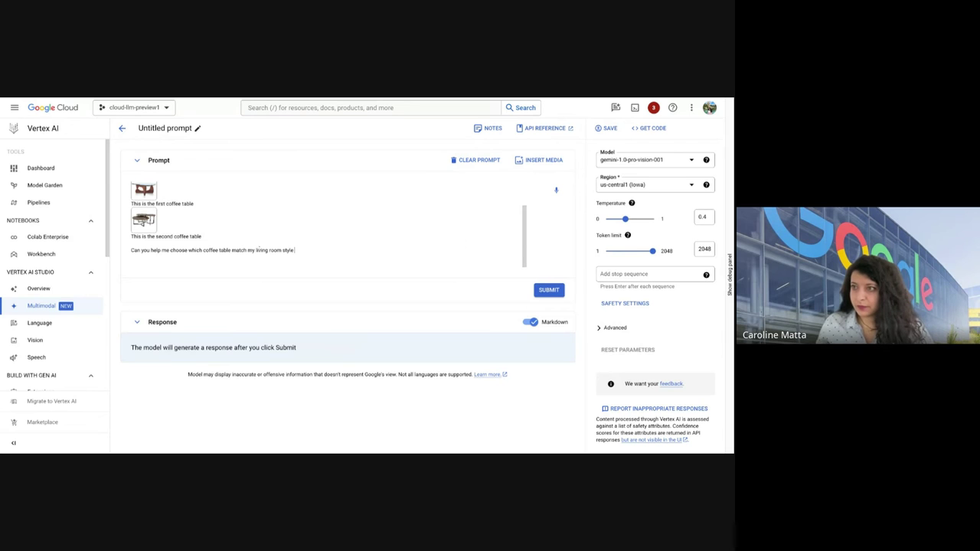
text( image)
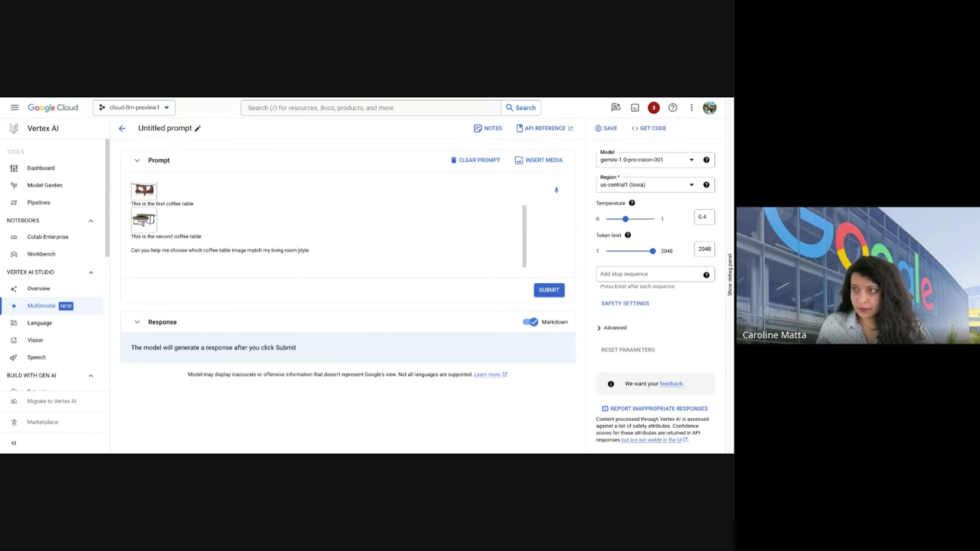
text( image)
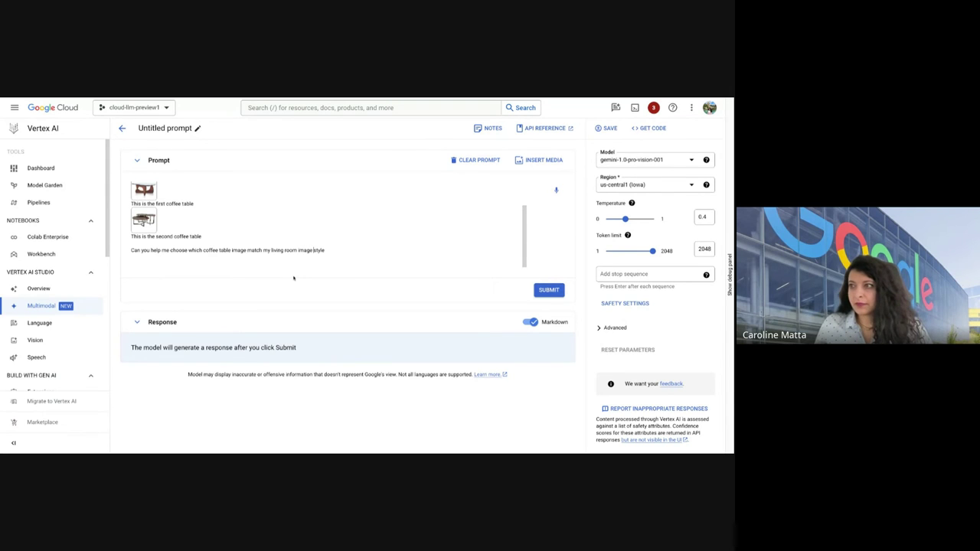
- Submit the coffee table prompt and compare the model's response with the living room and table images
click(540, 290)
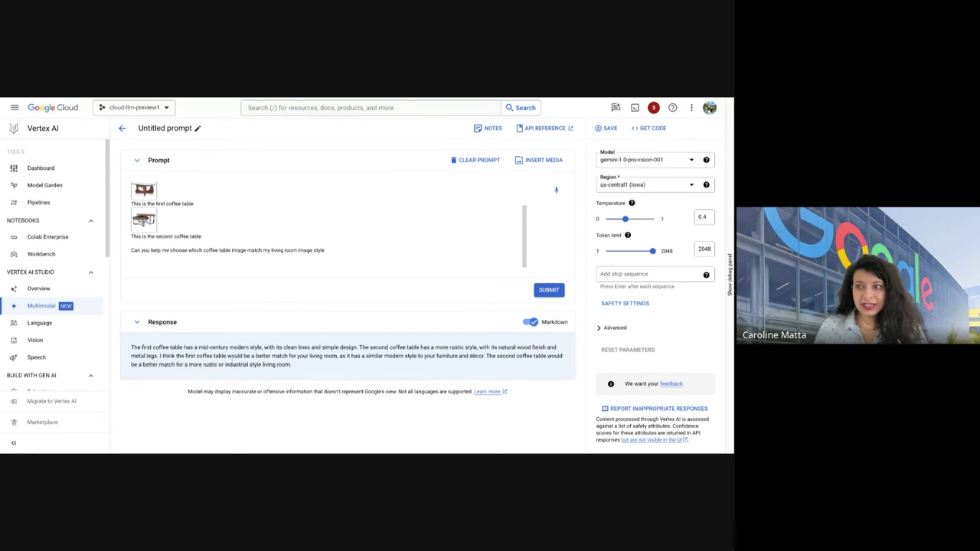
scroll(277, 261, up, 3)
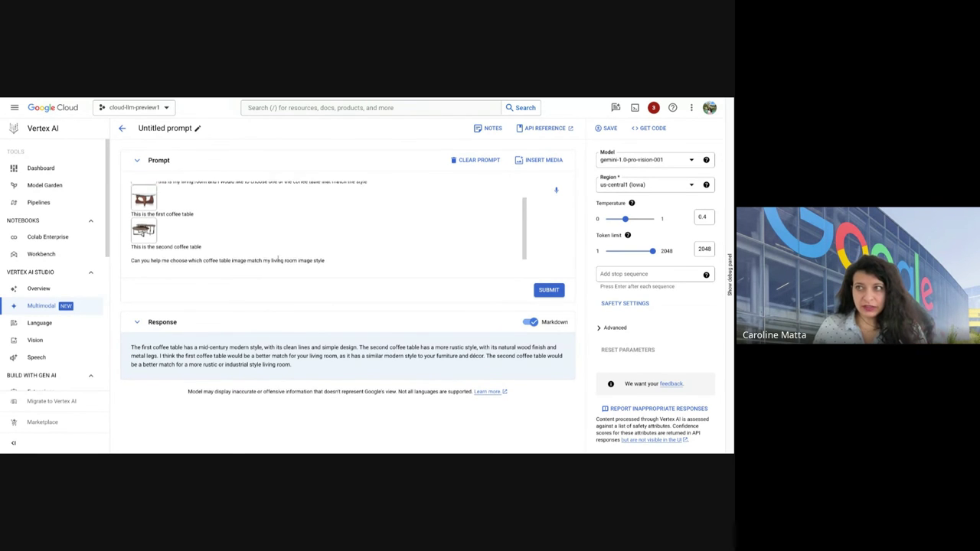
scroll(278, 258, up, 1)
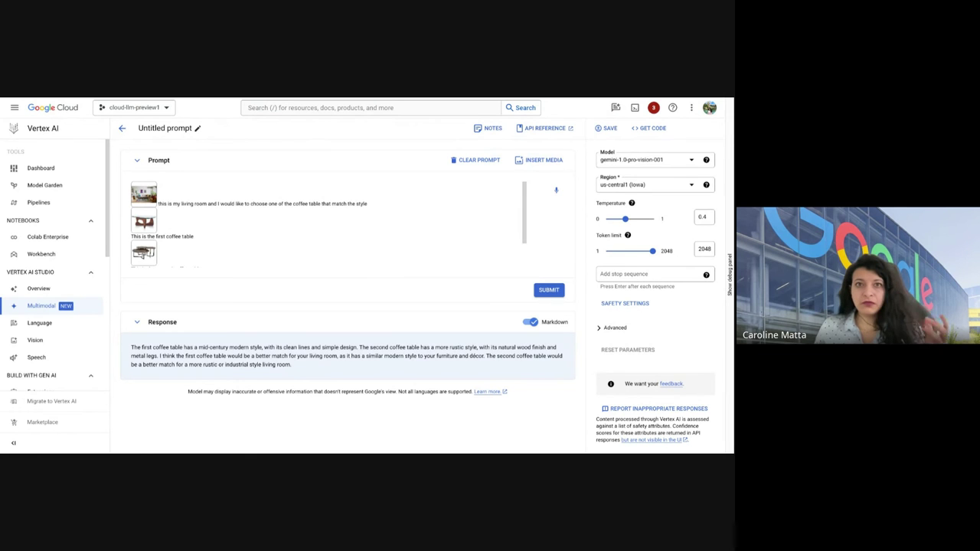
scroll(231, 258, down, 2)
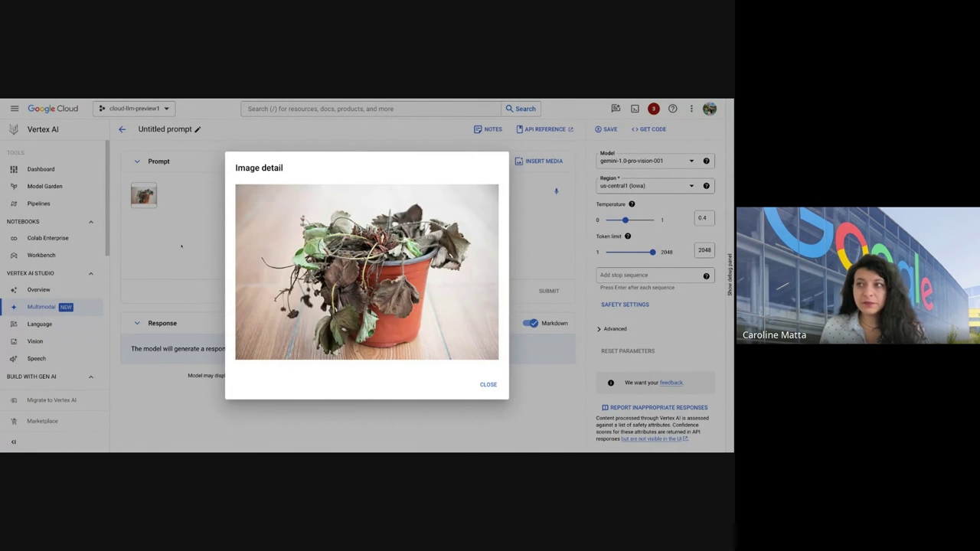
- Close the enlarged potted plant image and submit the question "What is the type of this plant and how can I revive it?"
click(180, 248)
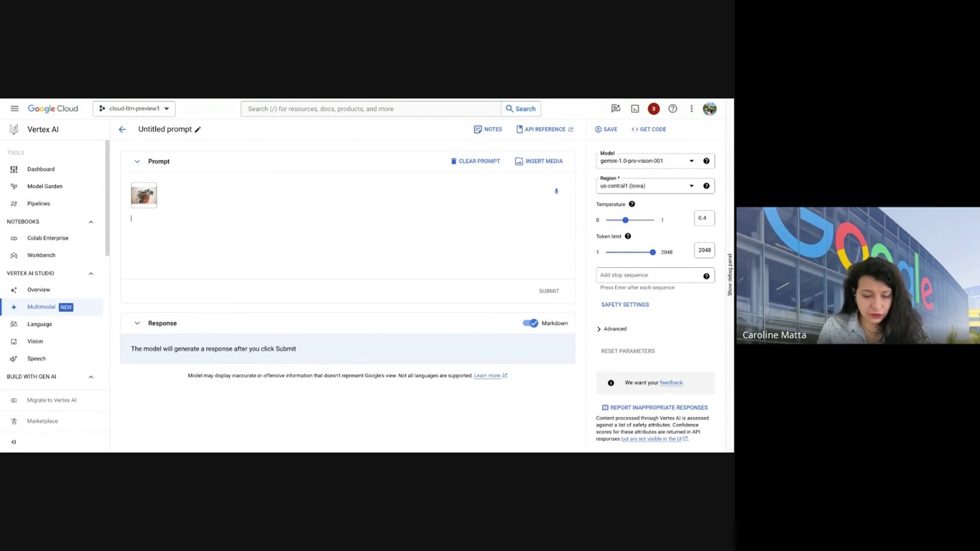
text(What is)
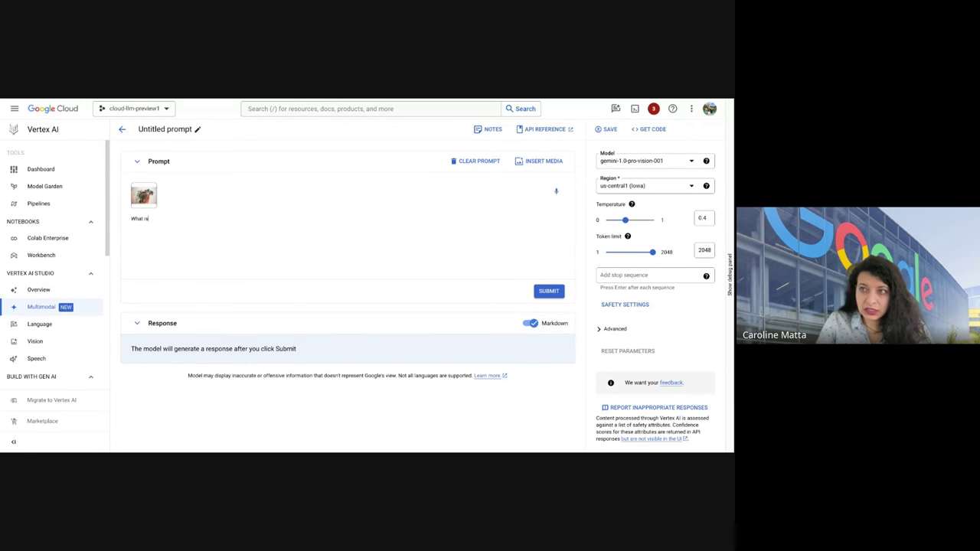
text( th the type of this plant)
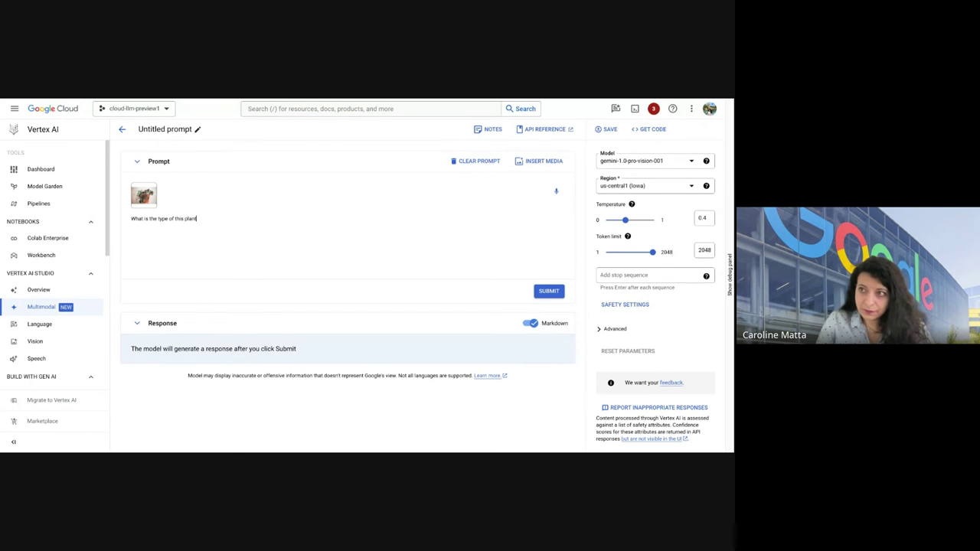
text( and)
text( how can I c)
text(e)
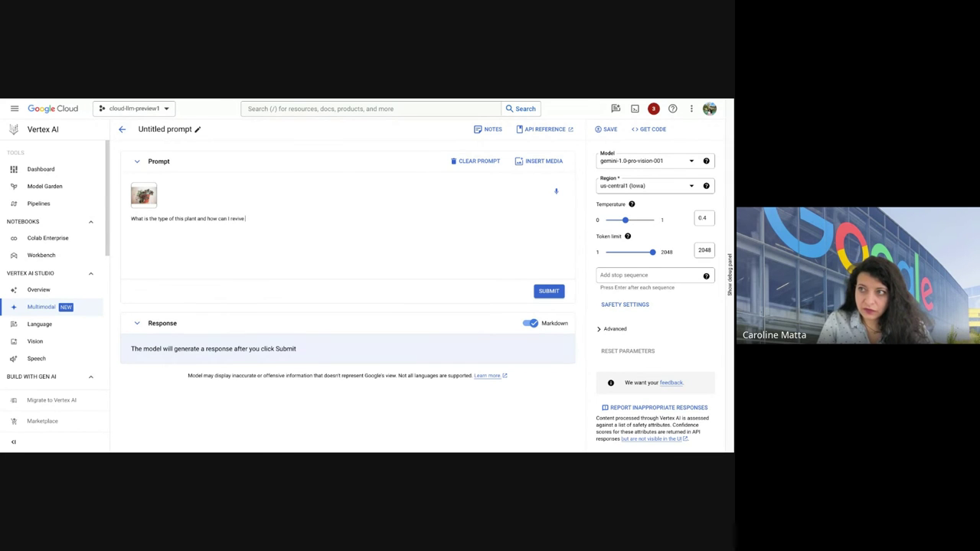
text(vieve it?)
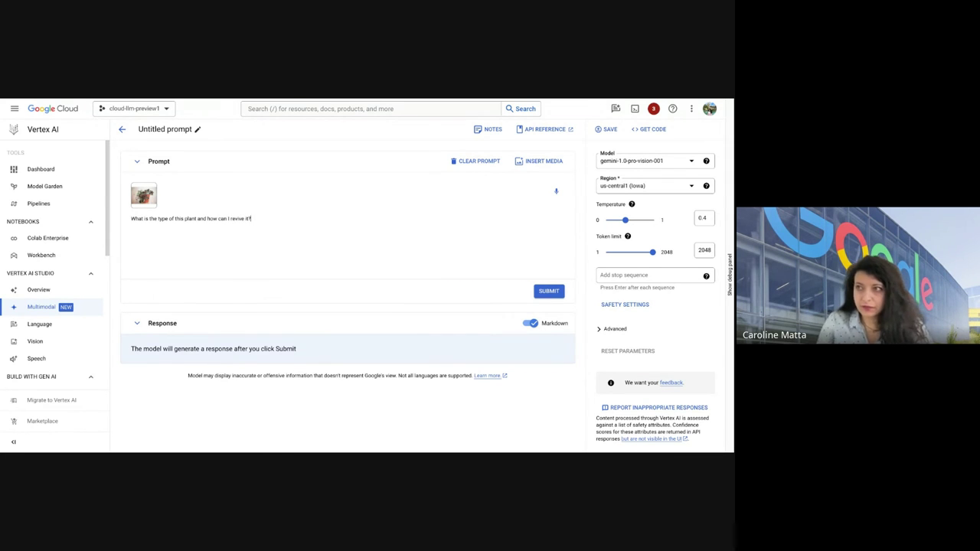
click(547, 291)
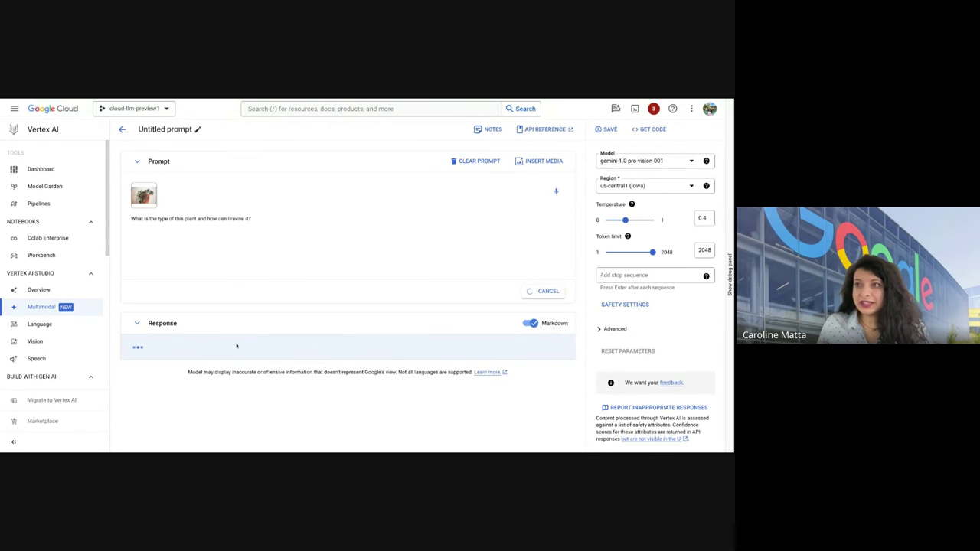